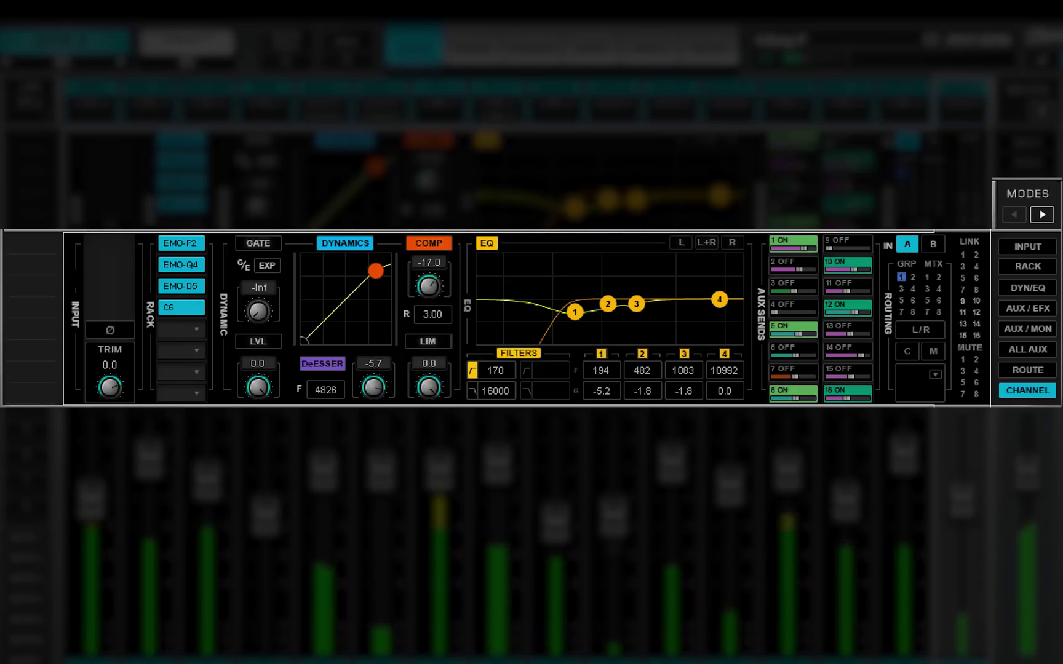
- Switch the strips to the Dugan view and mute then unmute Dugan group a twice
left_click(1041, 214)
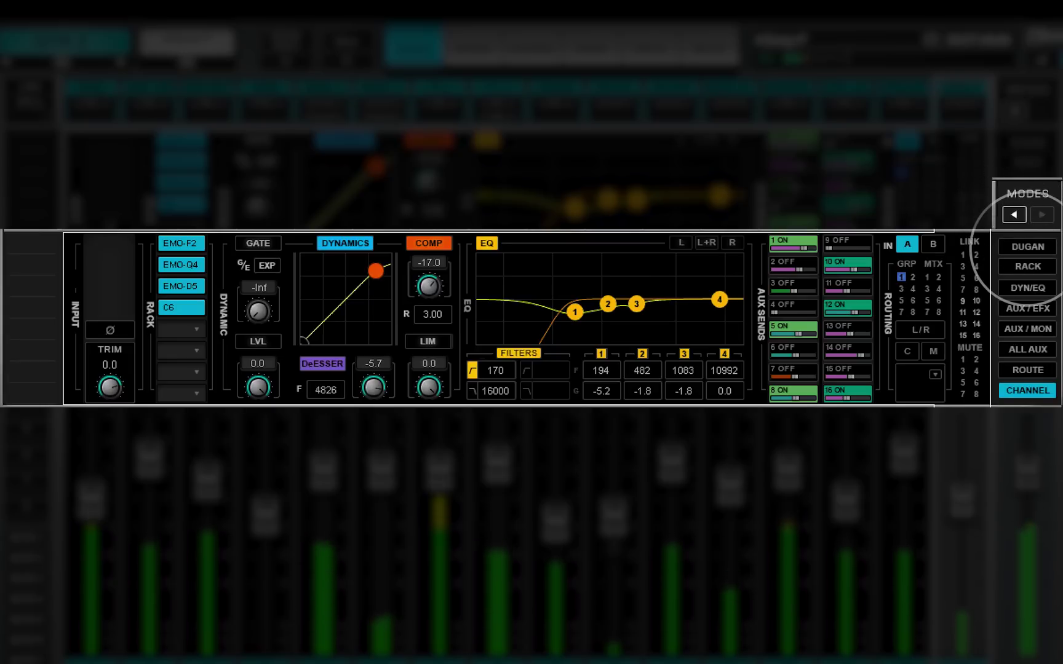
left_click(1026, 246)
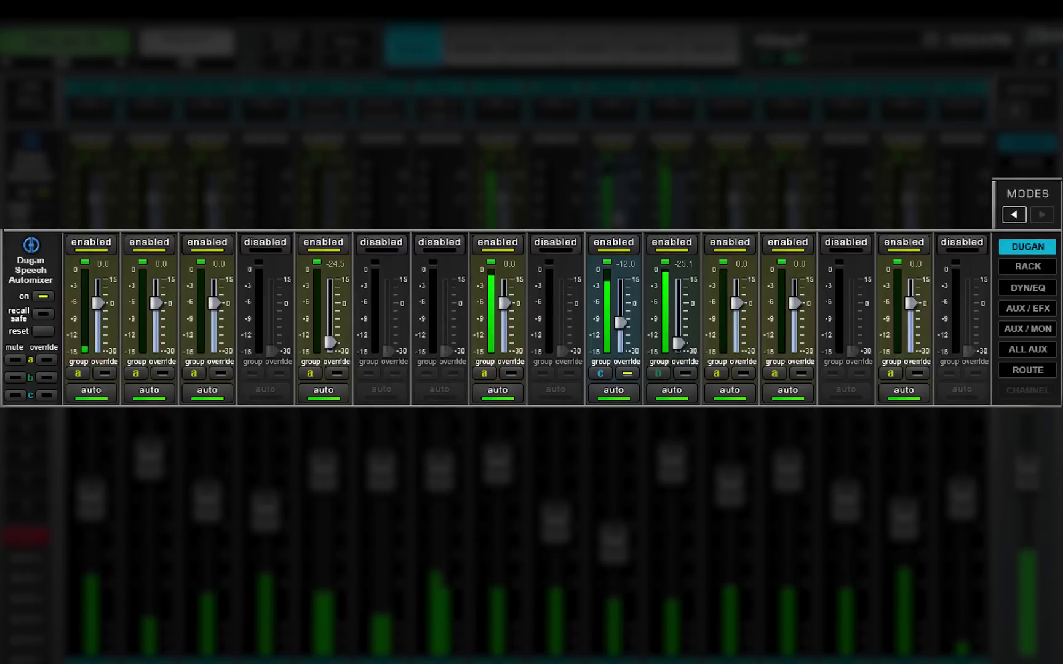
left_click(15, 359)
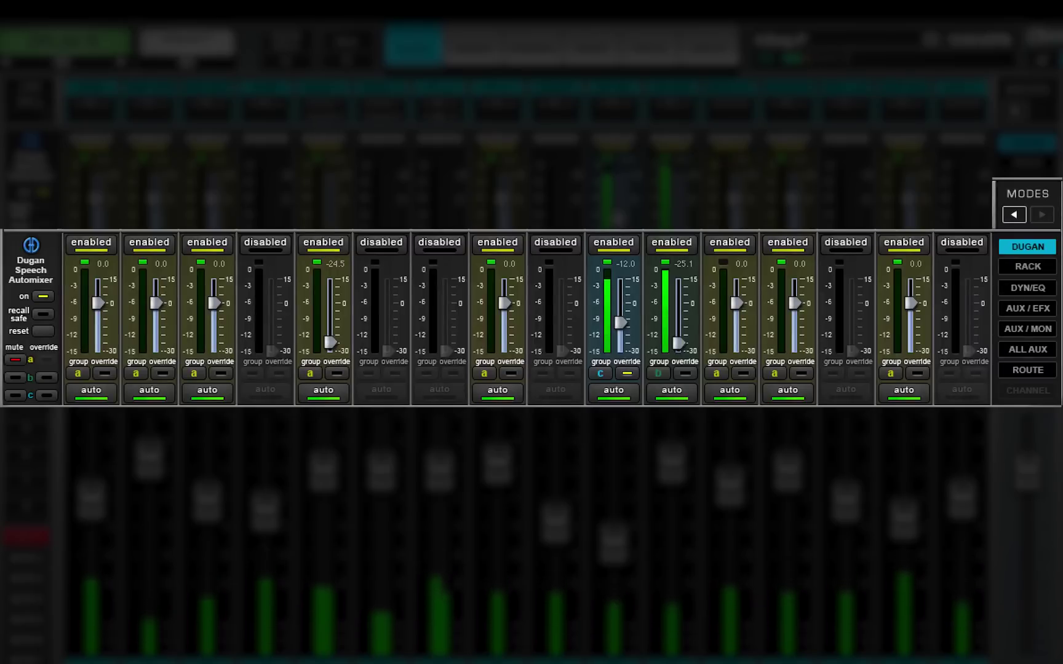
left_click(14, 359)
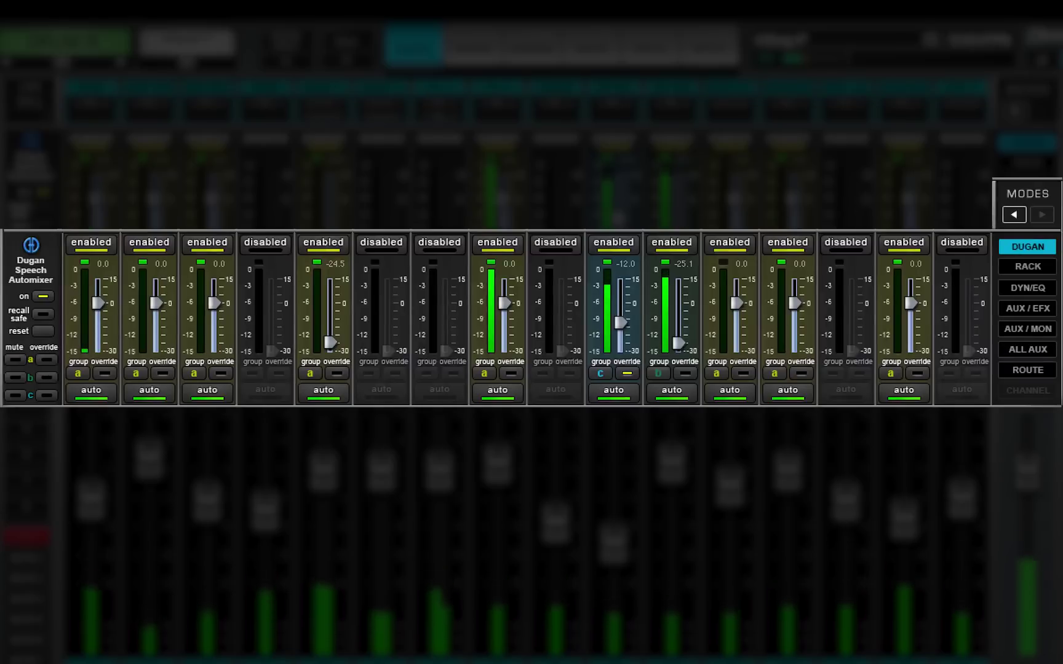
left_click(15, 360)
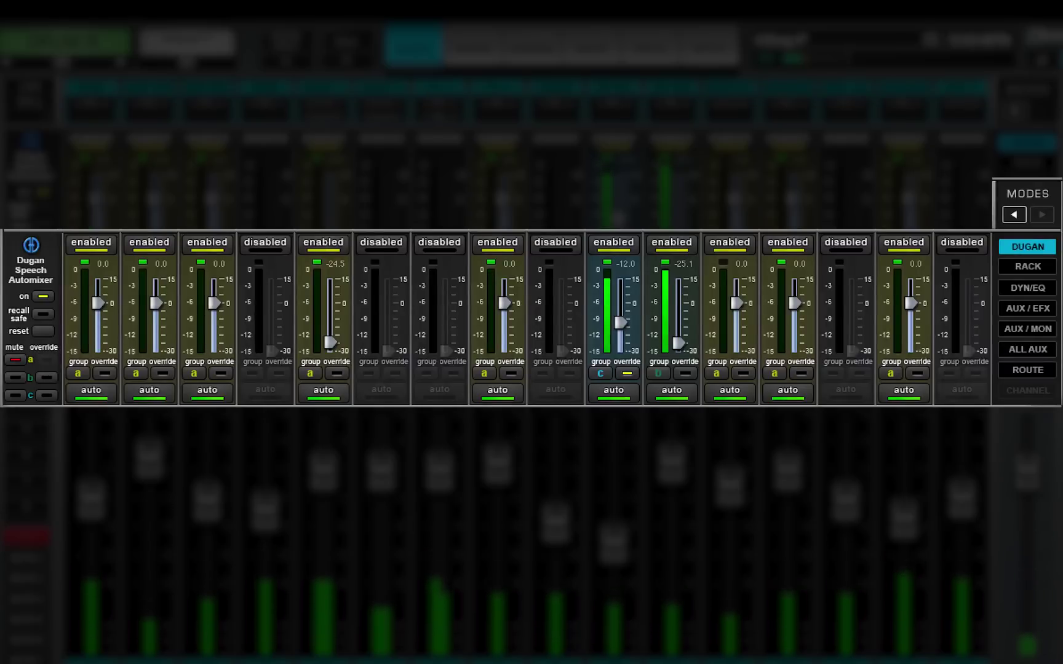
left_click(15, 359)
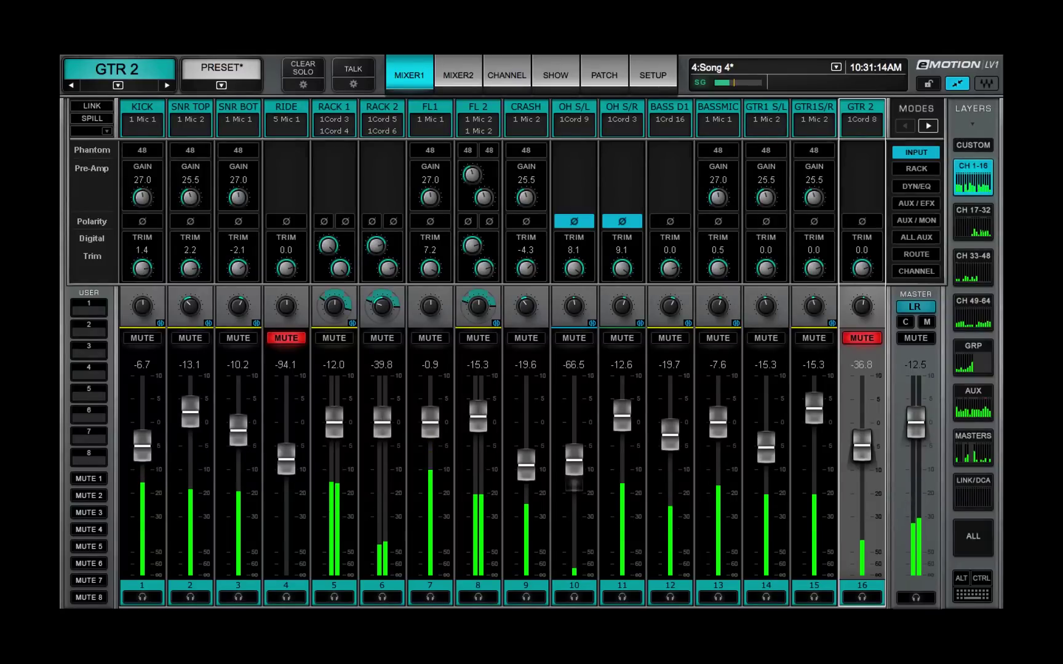
- Show the MASTERS layer and check the Talk Back source choices, leaving them unchanged
left_click(973, 446)
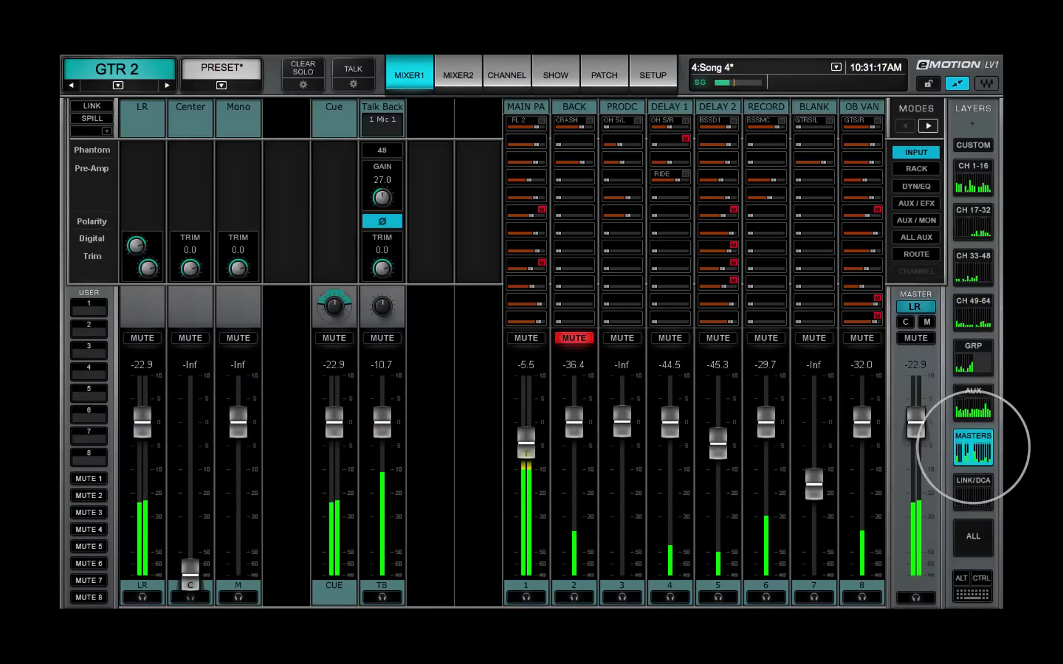
left_click(381, 119)
mouse_move(431, 159)
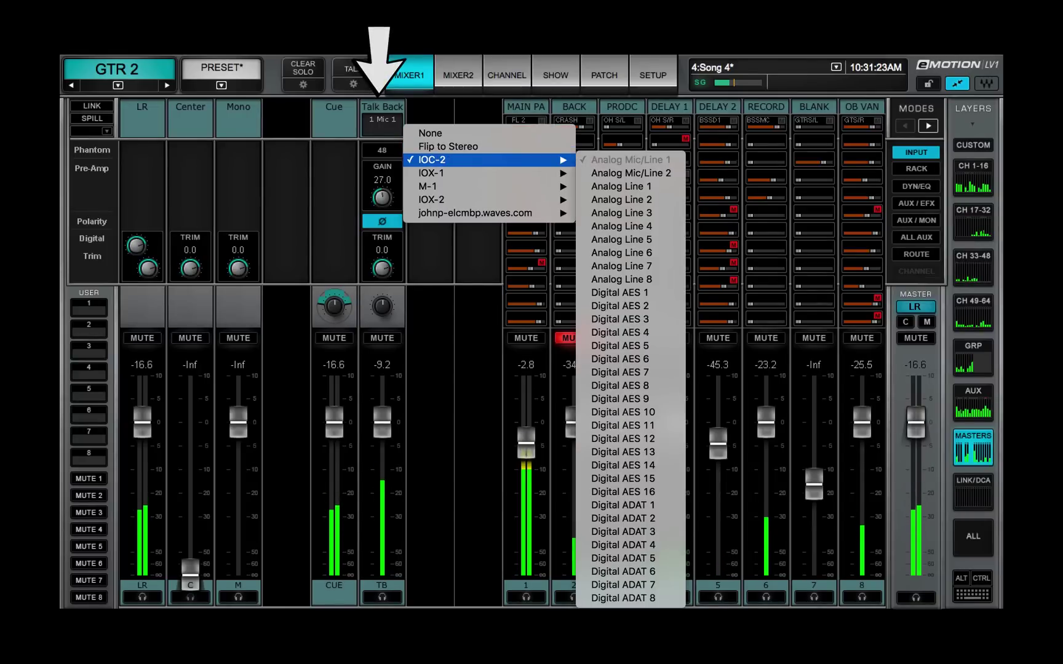
key("Escape")
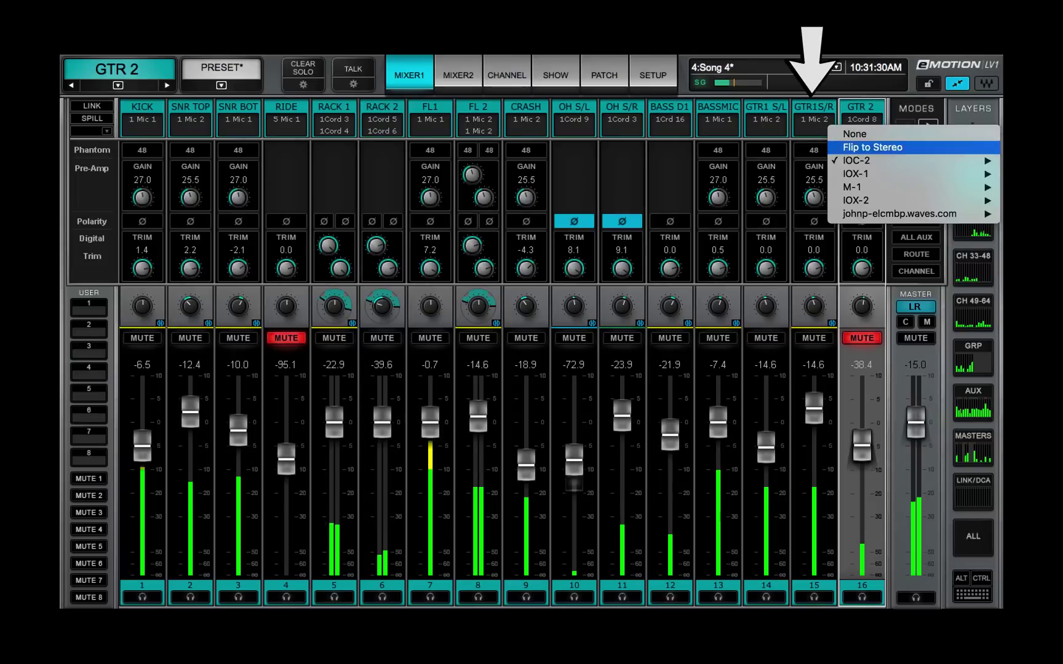
mouse_move(855, 161)
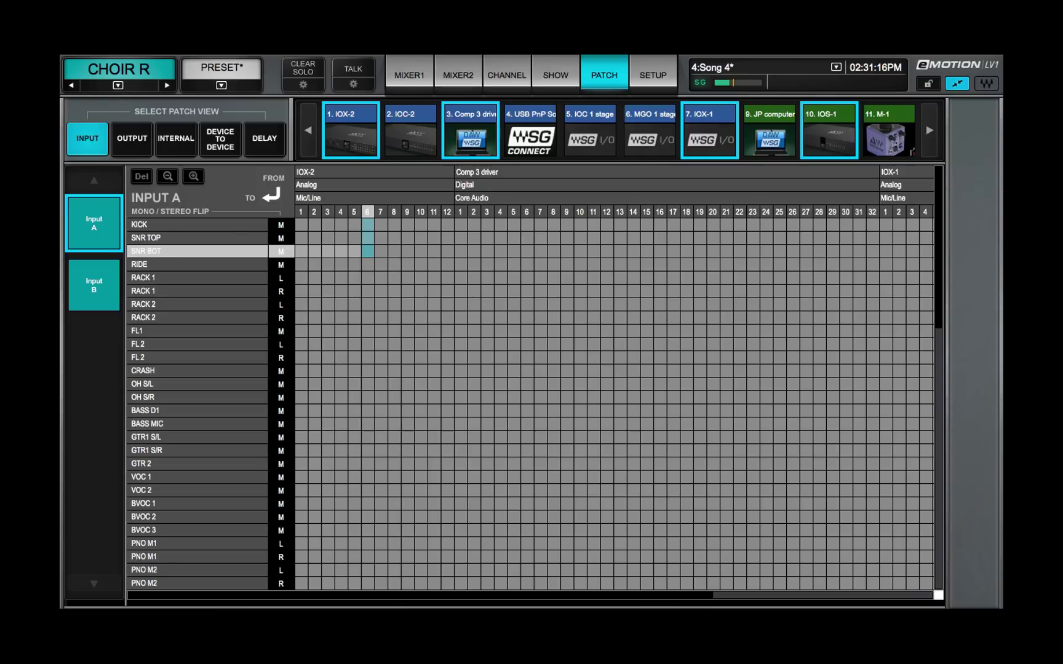
- Patch a run of channels to IOX-2 inputs, make RIDE mono and BASS D1 stereo
left_click_drag(368, 251, 367, 450)
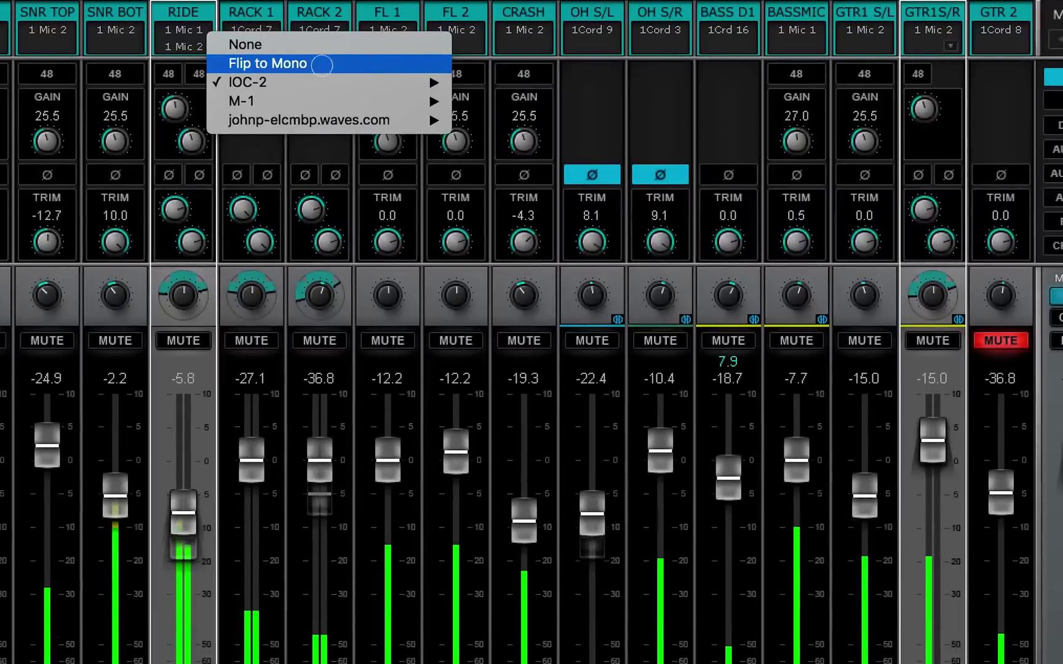
left_click(381, 143)
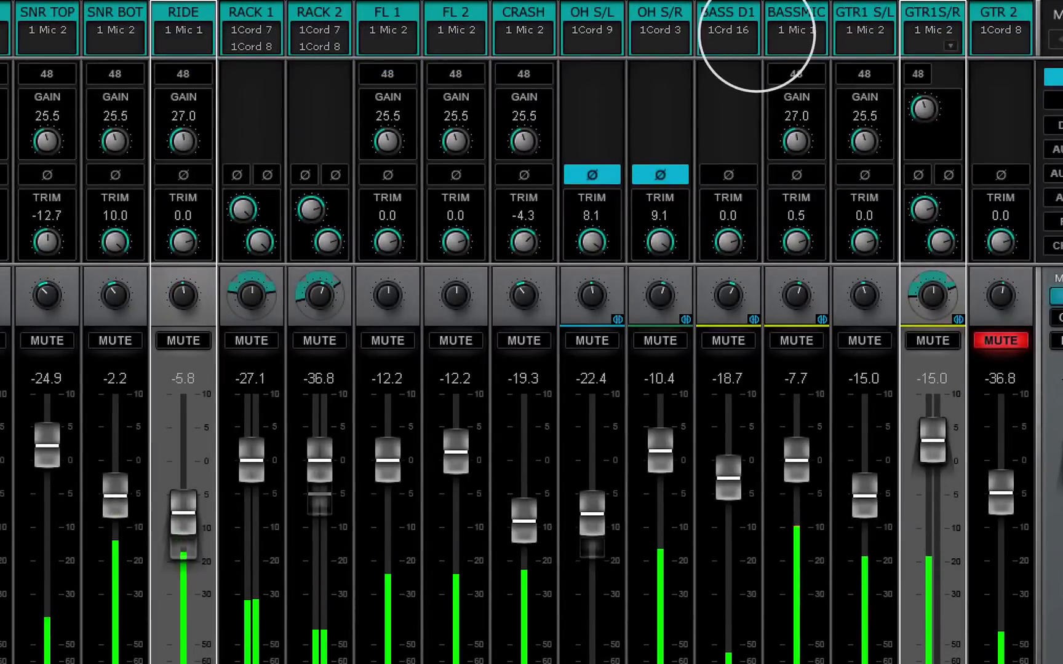
left_click(758, 36)
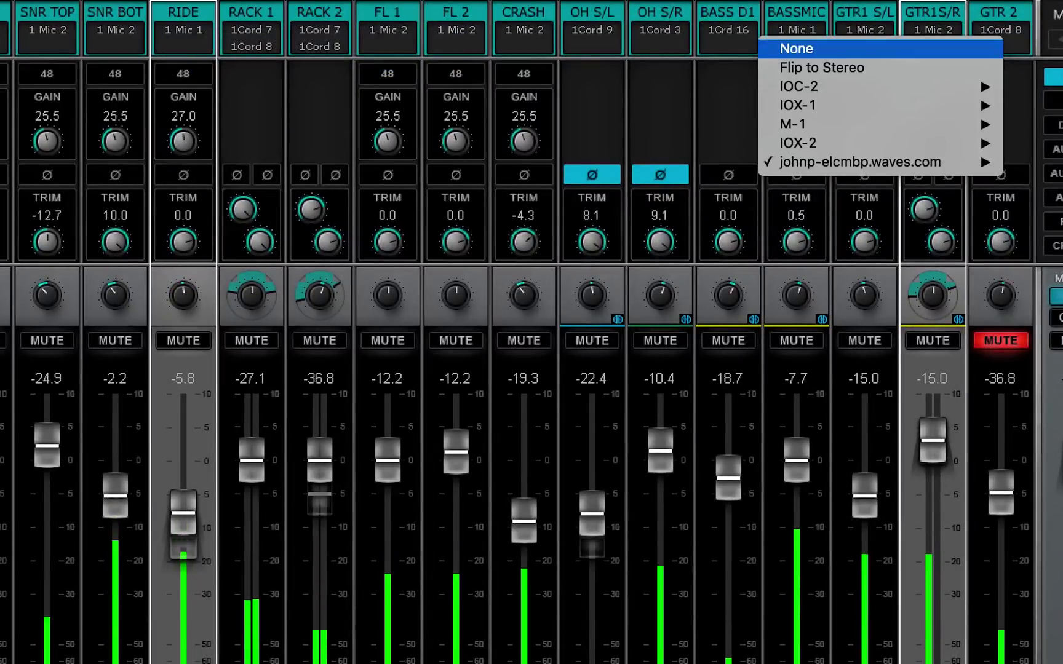
left_click(846, 67)
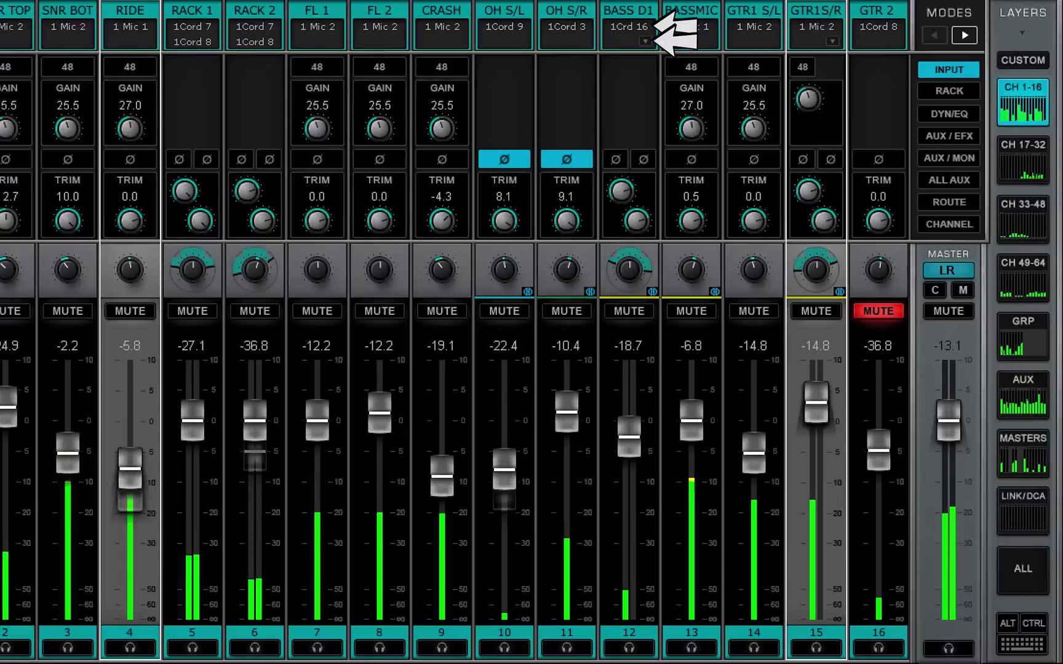
- Feed BASS D1 from IOC-2 Digital AES 10 plus an analog line for its second side
left_click(646, 40)
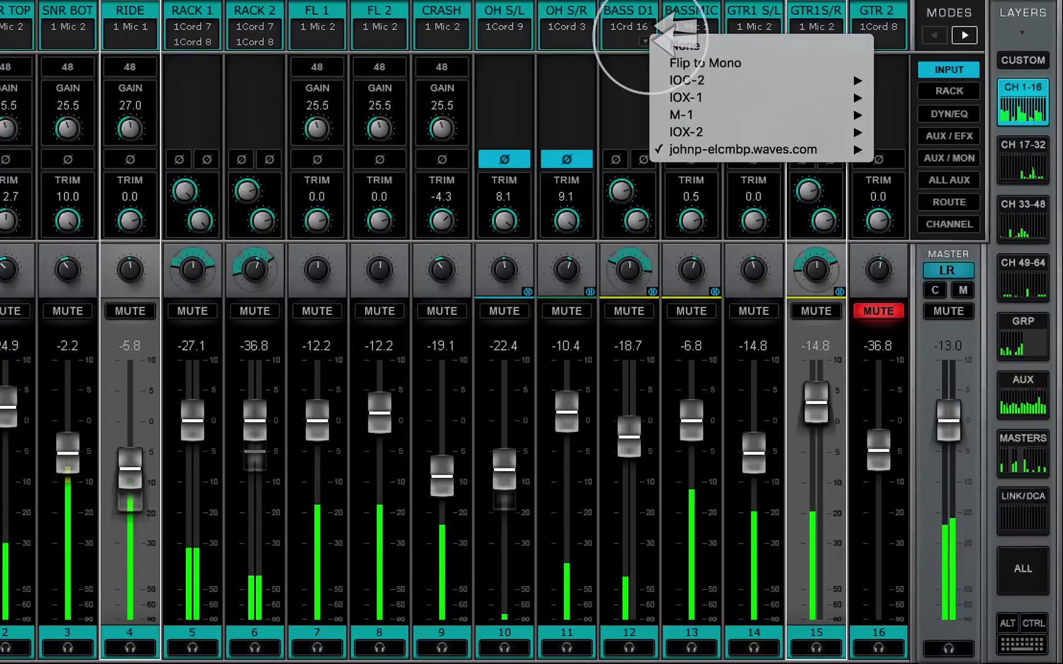
mouse_move(707, 80)
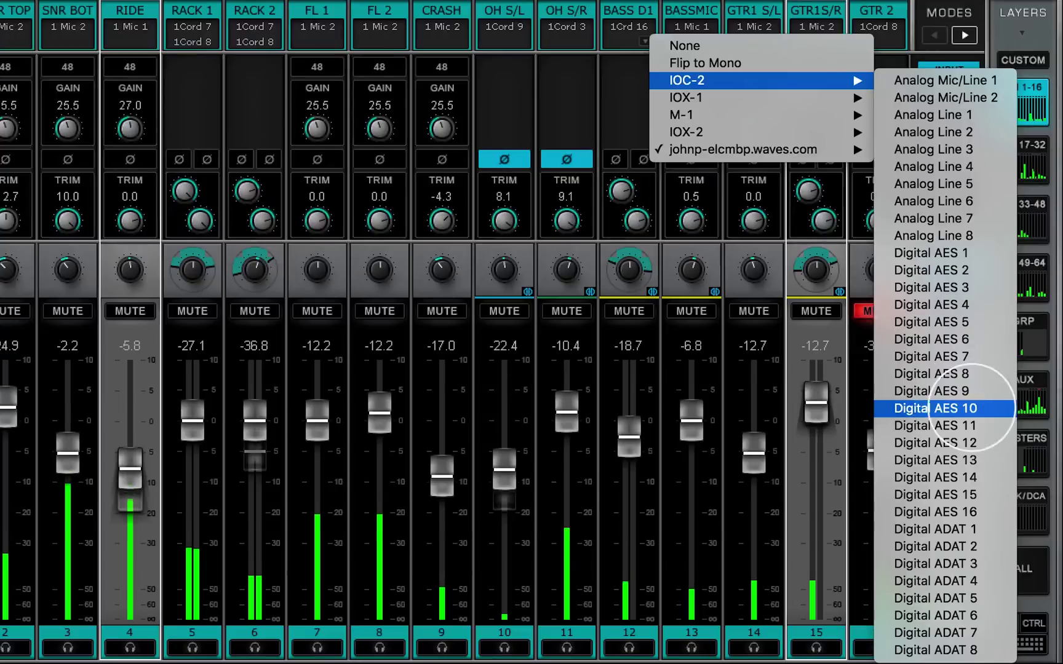
left_click(944, 408)
left_click(645, 40)
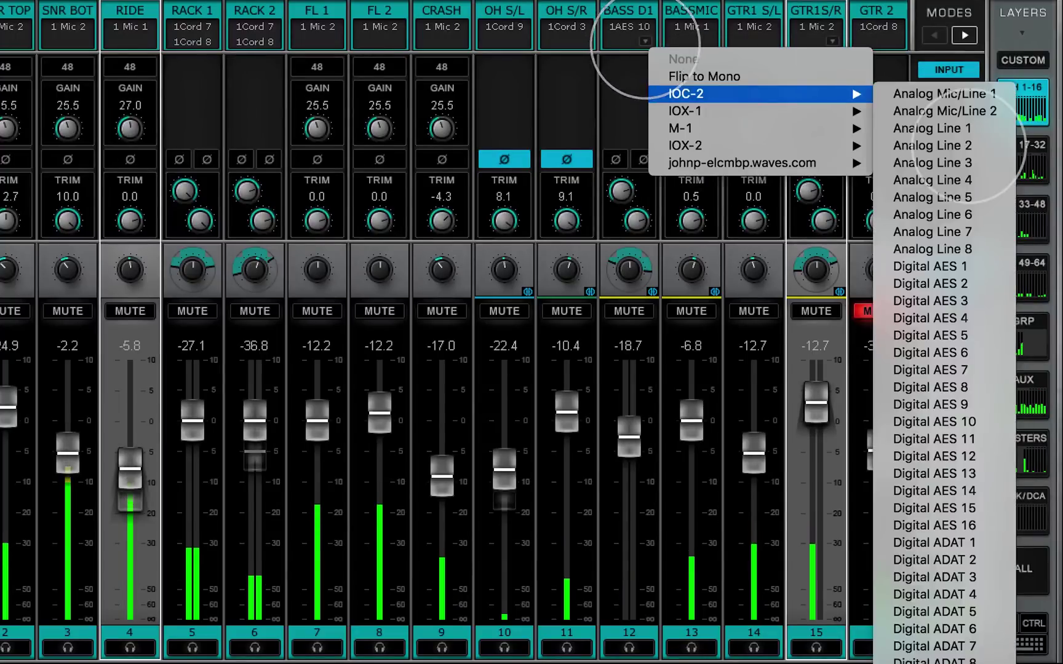
left_click(966, 145, "ctrl")
left_click(1033, 623)
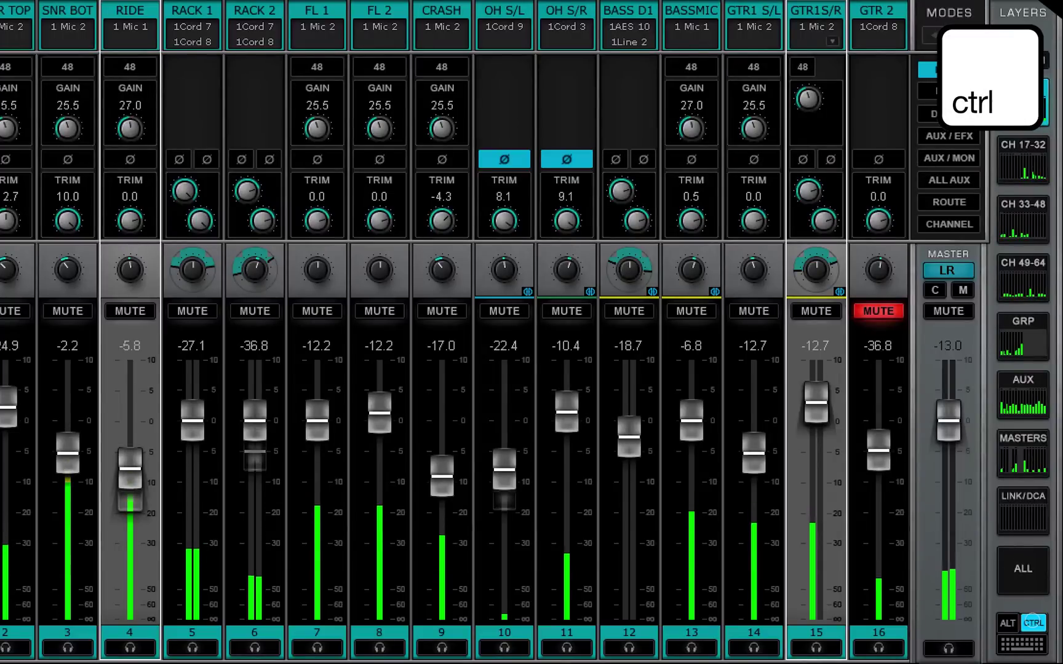
left_click(261, 47)
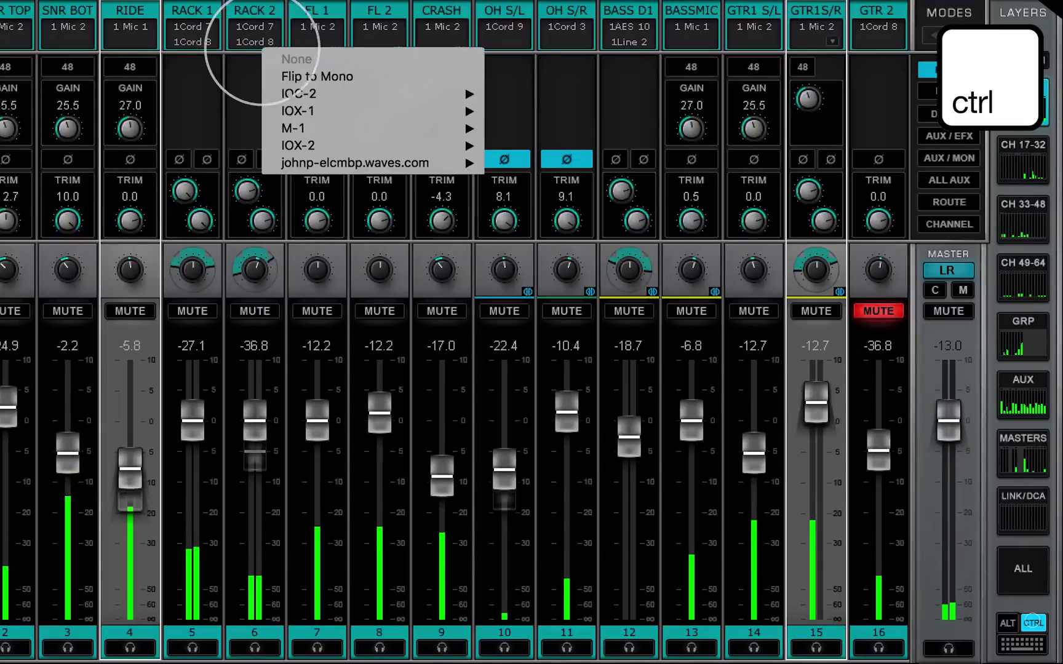
mouse_move(430, 93)
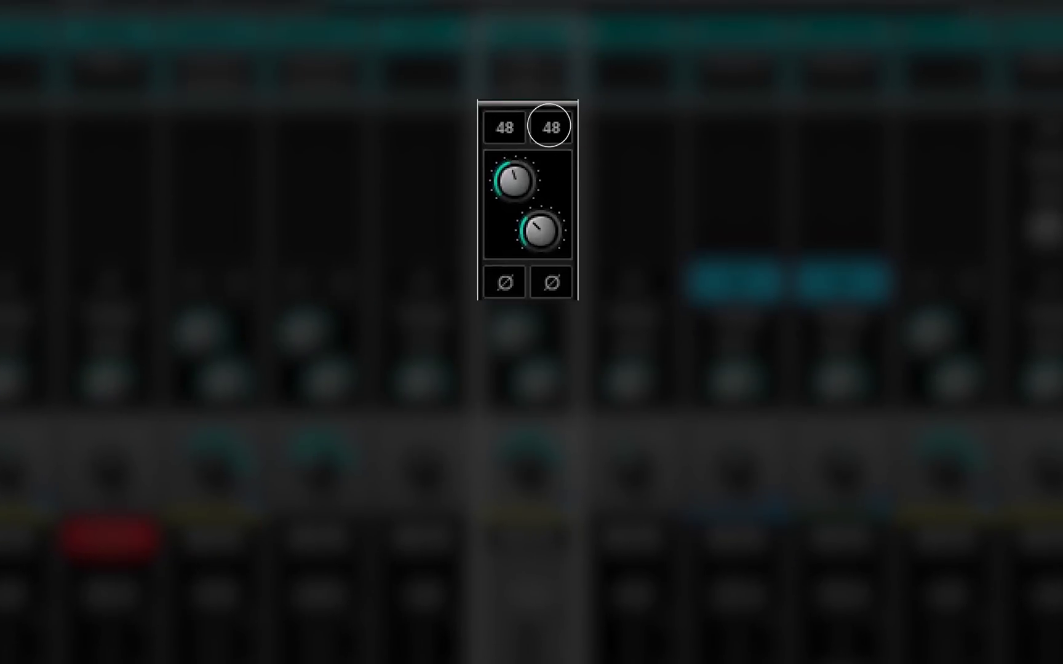
- Switch on 48V phantom power for FL 2's right-hand input
left_click(393, 66)
- Invert polarity on FL 2's right and left inputs, then switch both back off
left_click(552, 283)
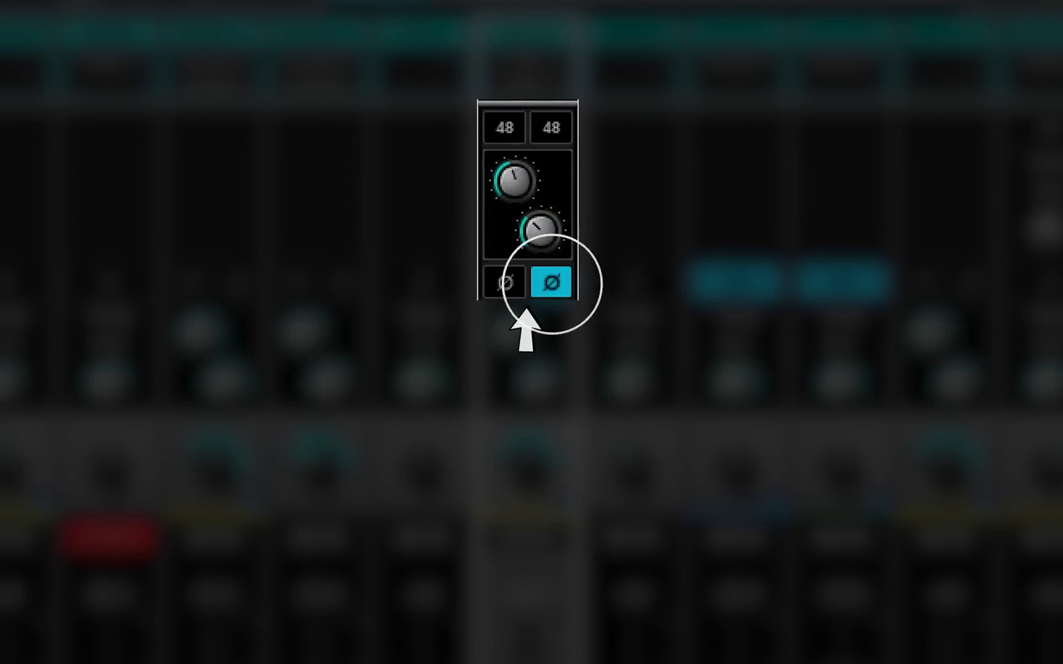
left_click(552, 282)
left_click(504, 282)
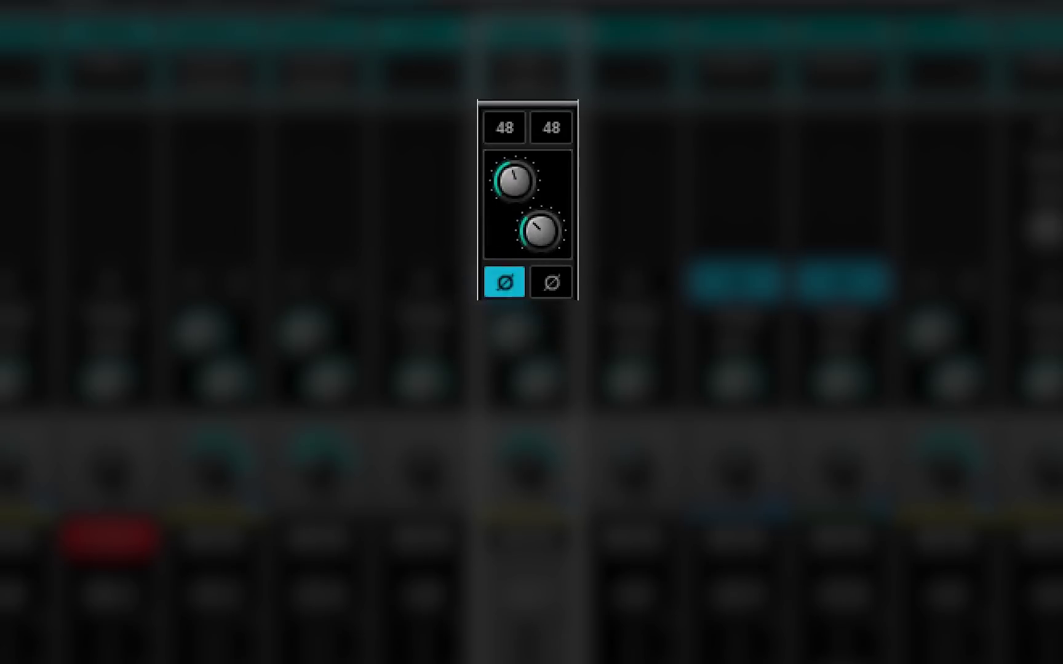
left_click(504, 282)
- Adjust the linked digital trims to -6.5 and -0.7, then unlink and relink the inputs
left_click(514, 334)
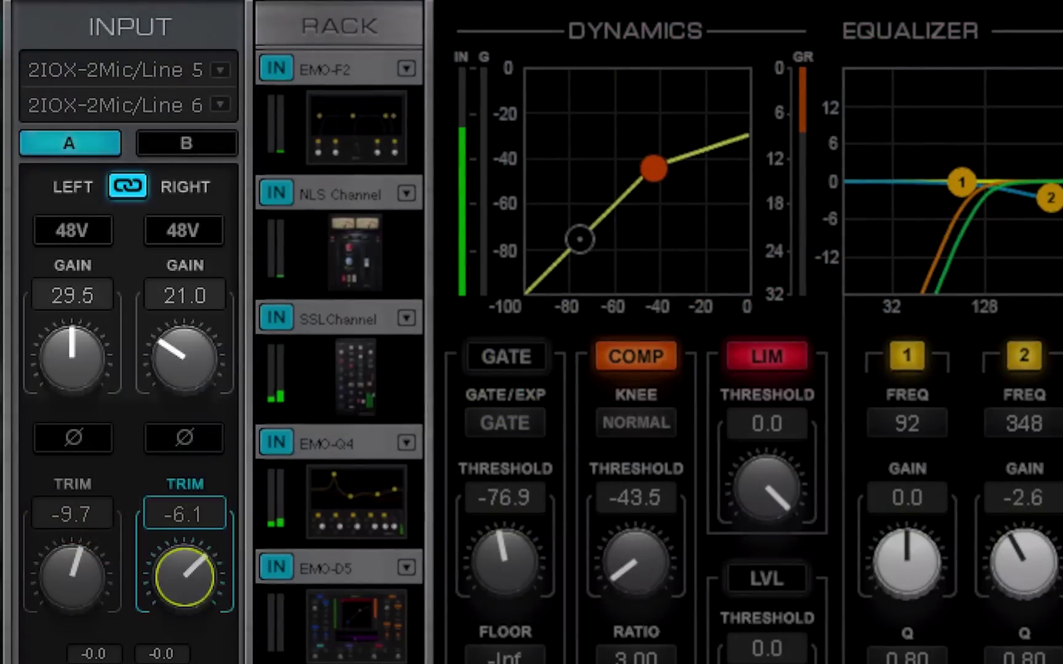
mouse_move(185, 576)
left_mouse_down()
mouse_move(185, 535)
mouse_move(184, 593)
left_mouse_up()
left_click(127, 185)
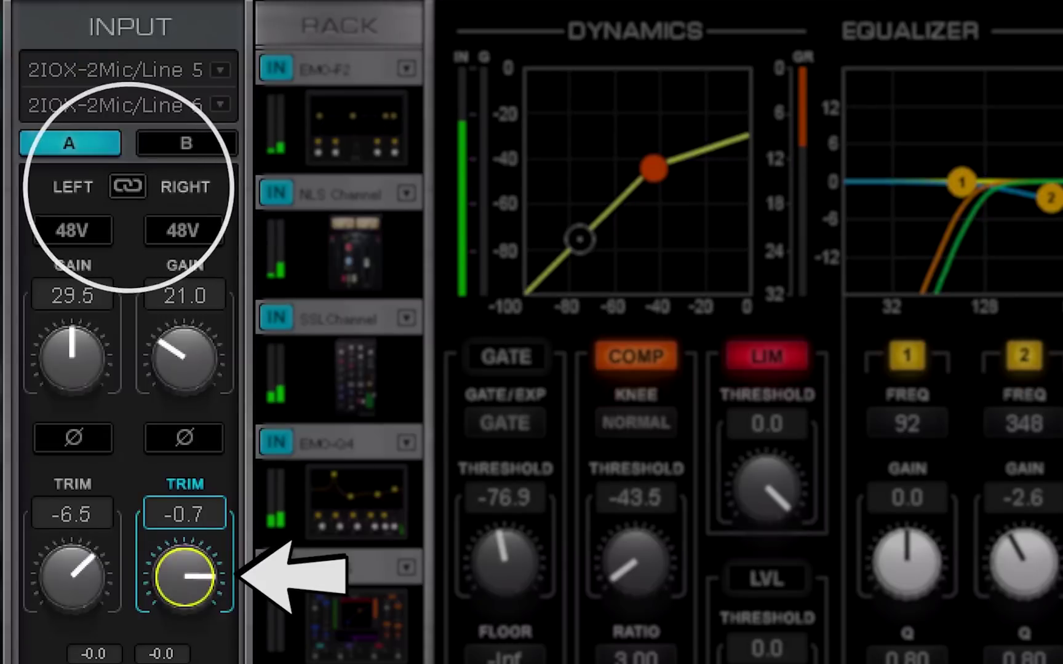
left_click(127, 185)
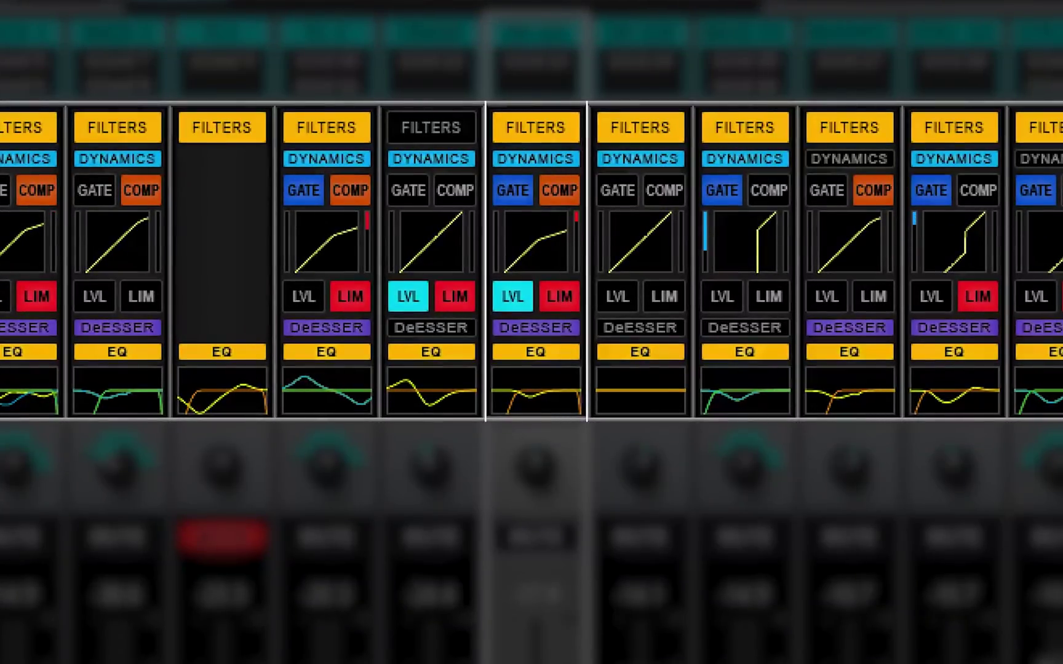
- Bypass OH S/L's EQ, filters and dynamics, then re-enable all three
left_click(535, 352)
left_click(535, 127)
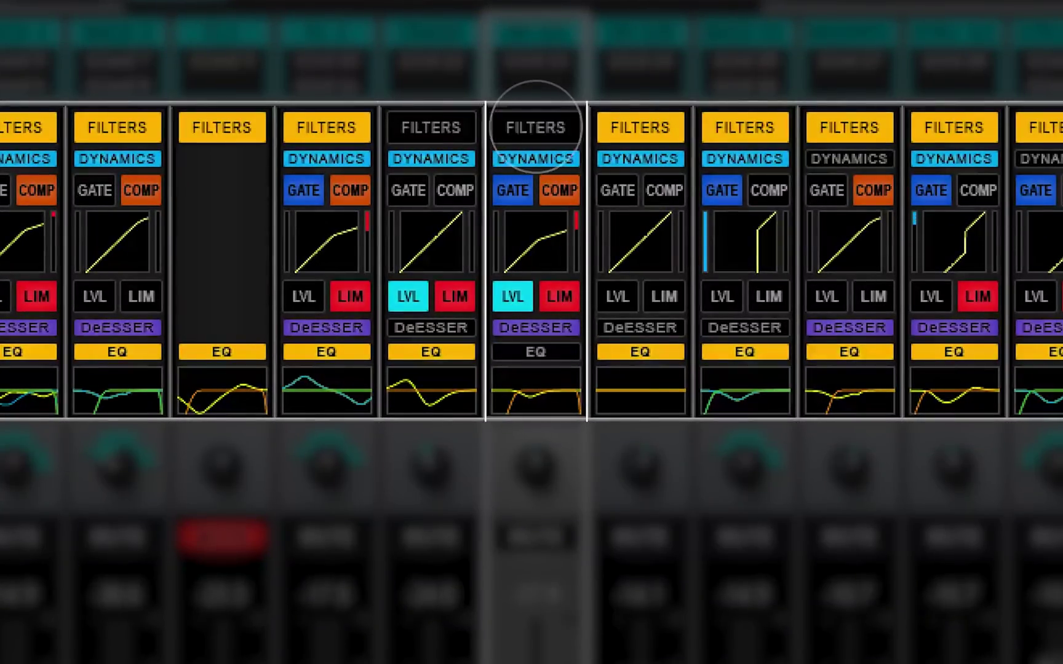
left_click(534, 159)
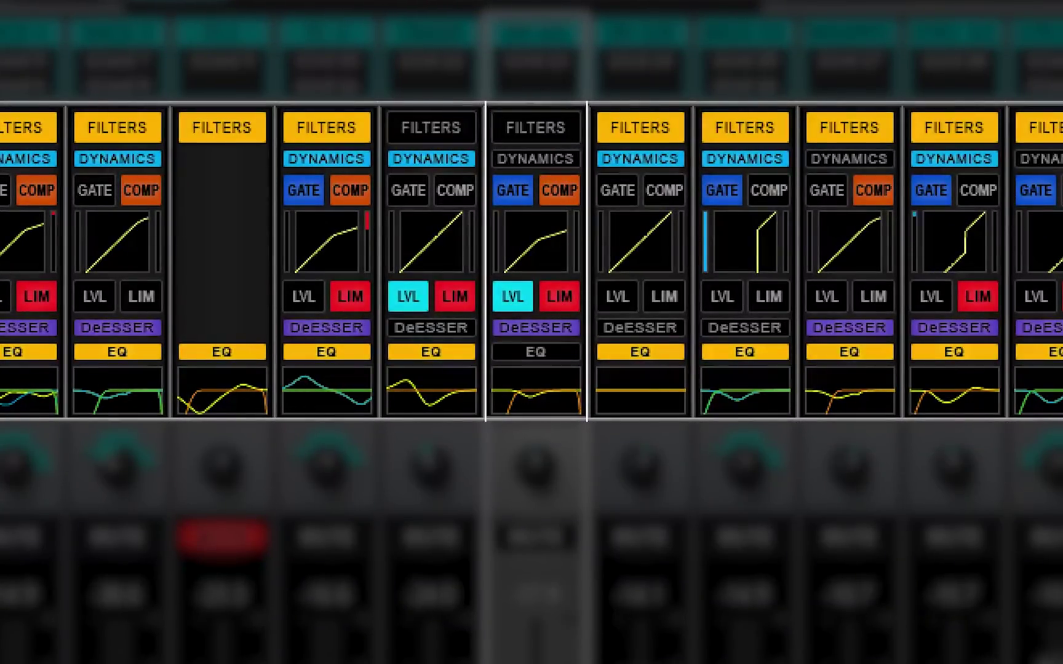
left_click(535, 159)
left_click(535, 127)
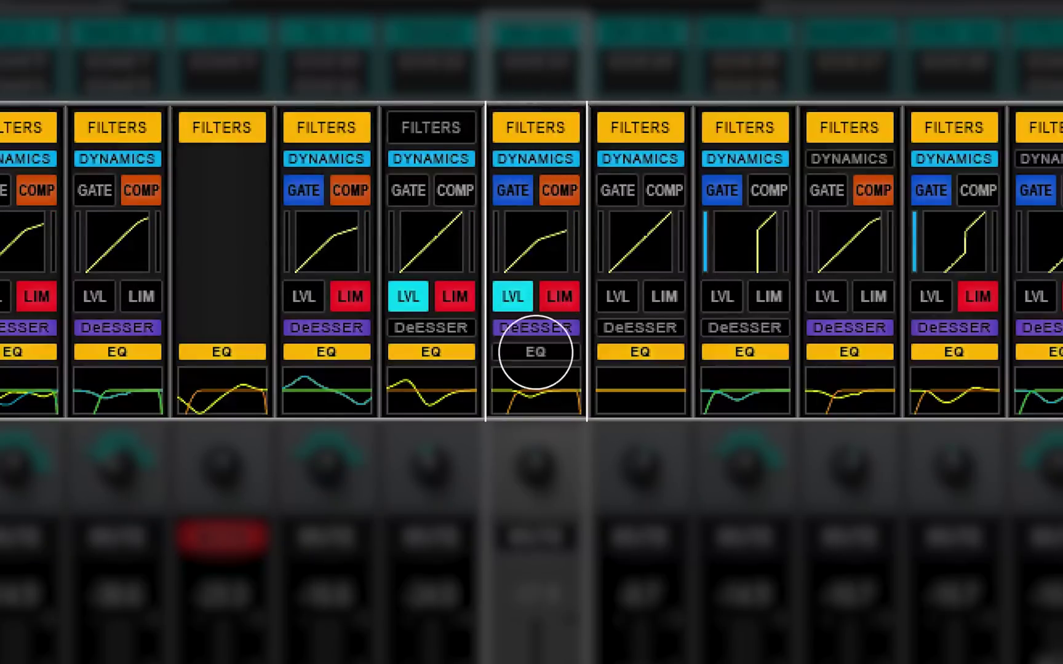
left_click(535, 352)
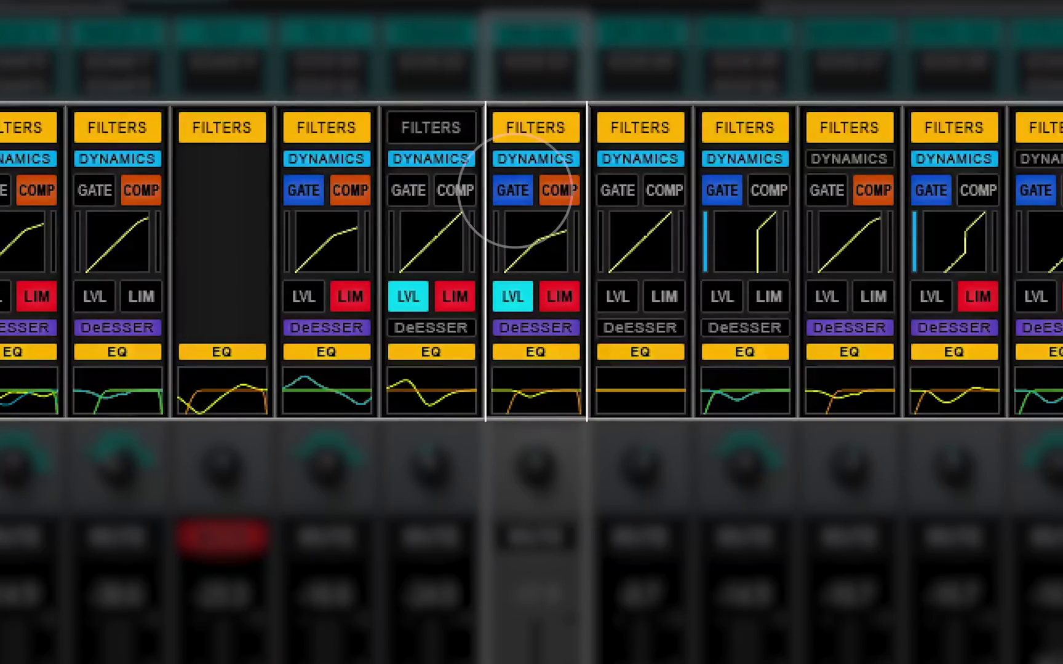
- Turn OH S/L's gate, compressor, leveler, limiter and de-esser off, then back on
left_click(512, 190)
left_click(559, 190)
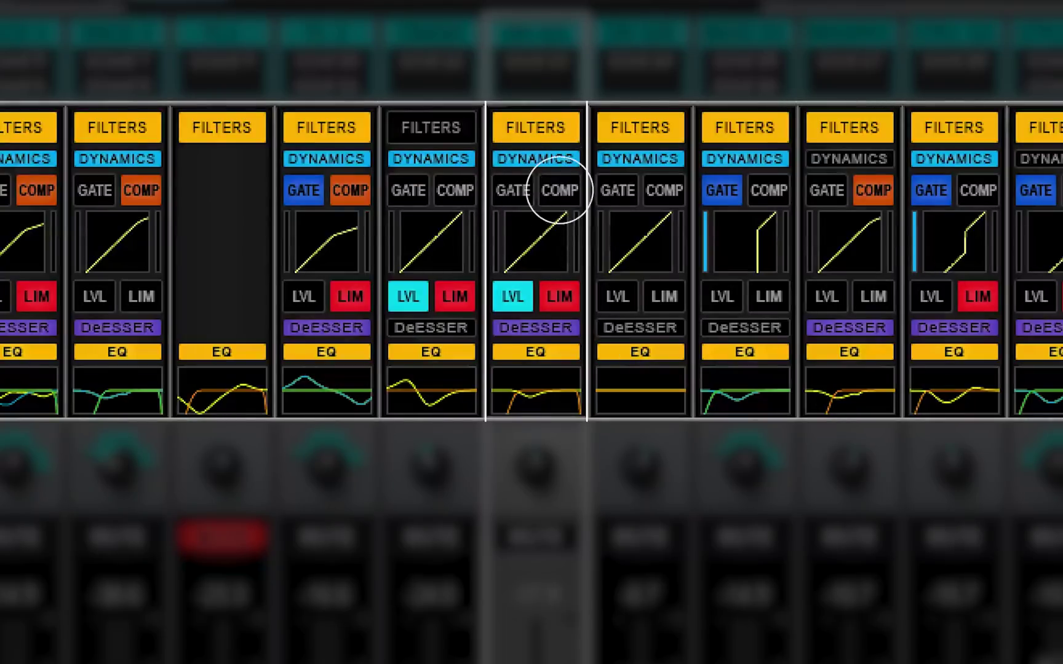
left_click(513, 297)
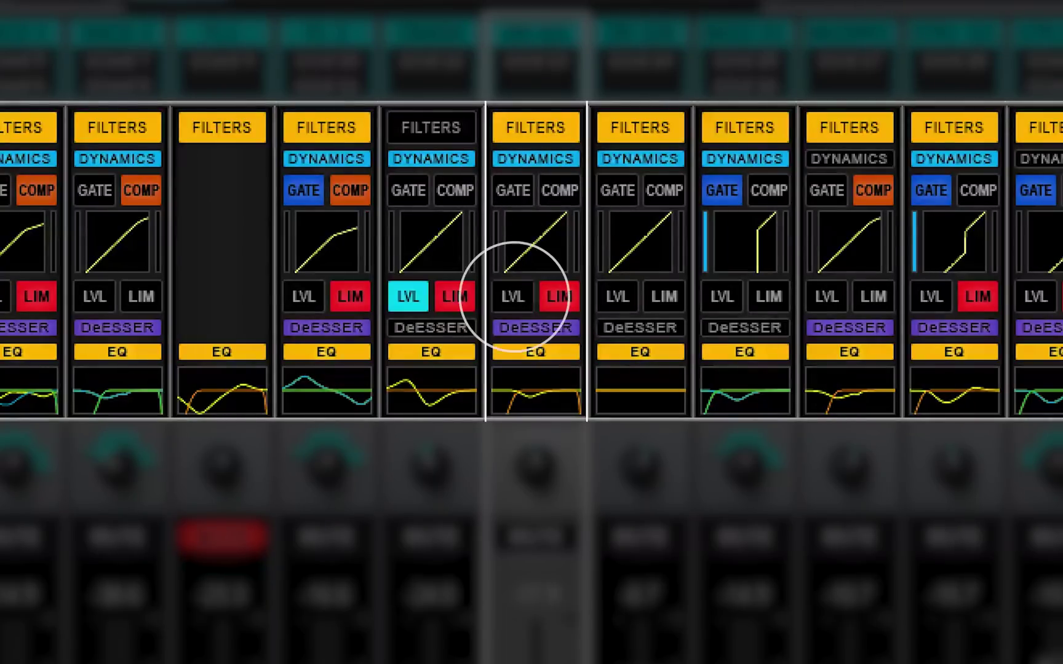
left_click(558, 296)
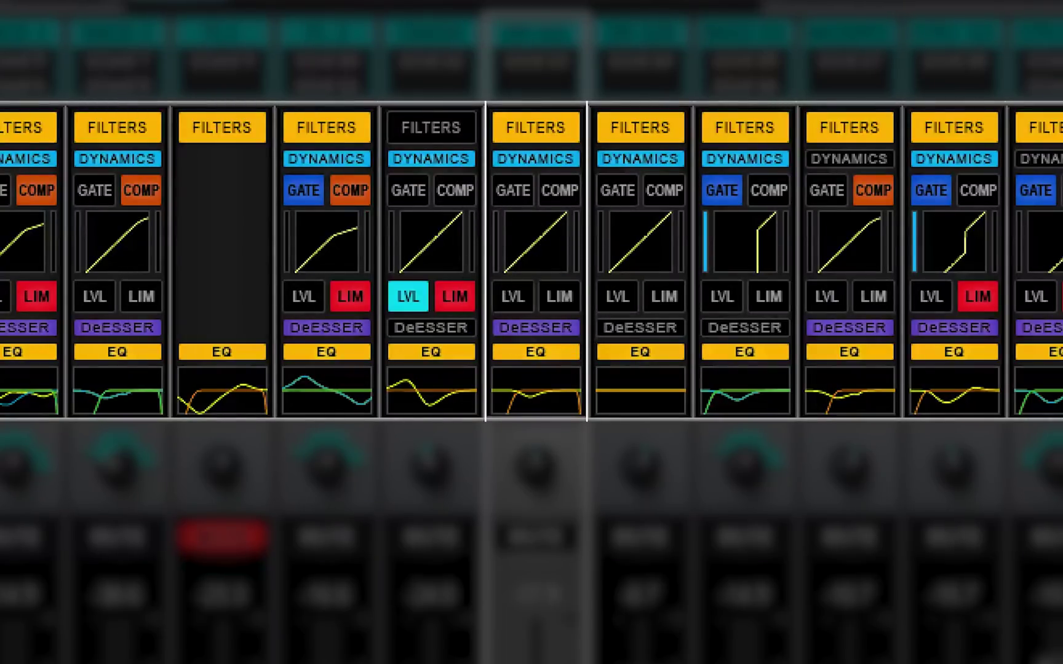
left_click(535, 327)
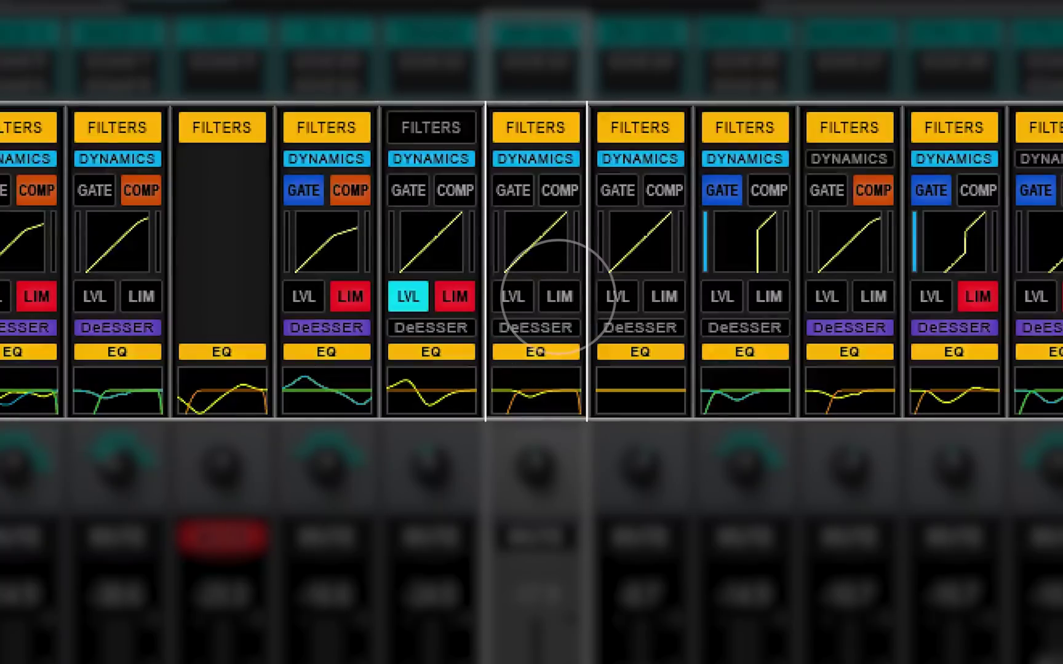
left_click(559, 297)
left_click(534, 327)
left_click(512, 297)
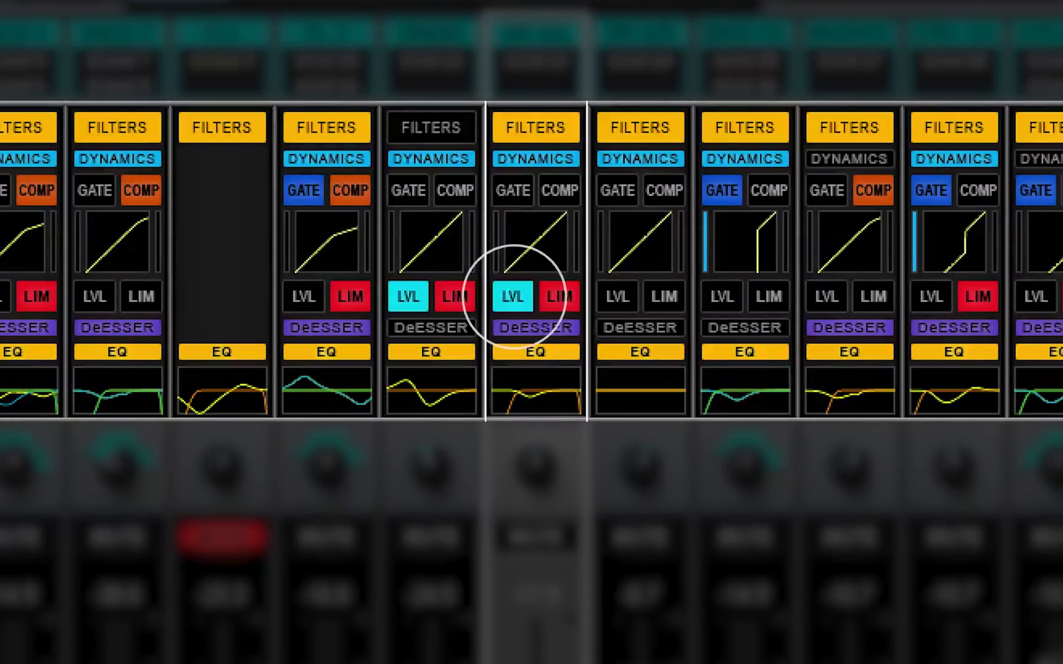
left_click(513, 190)
left_click(558, 190)
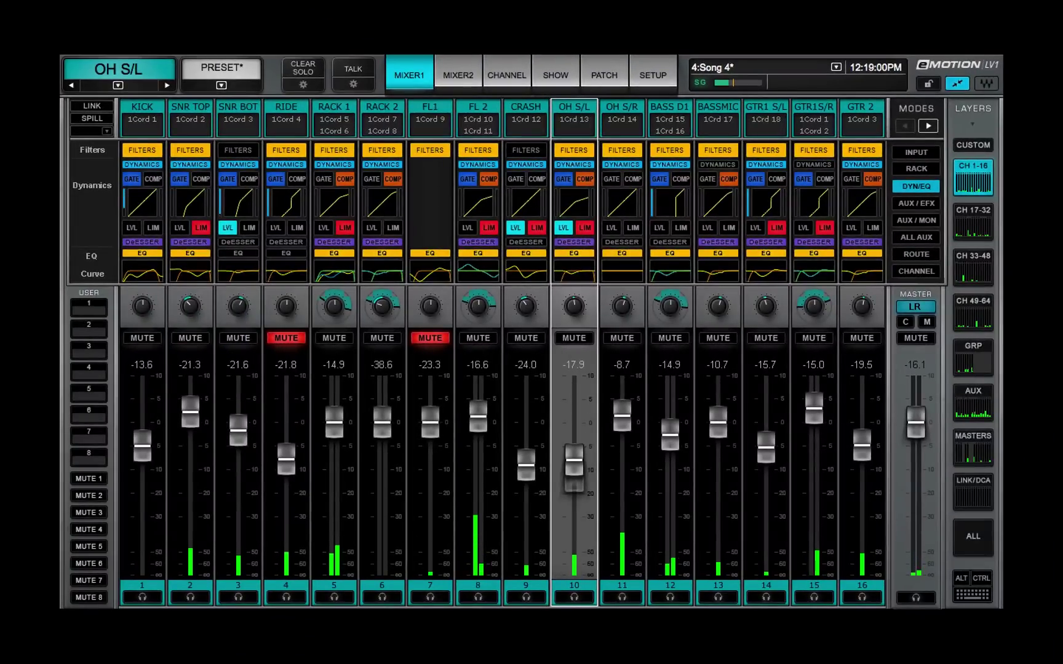
double_click(574, 206)
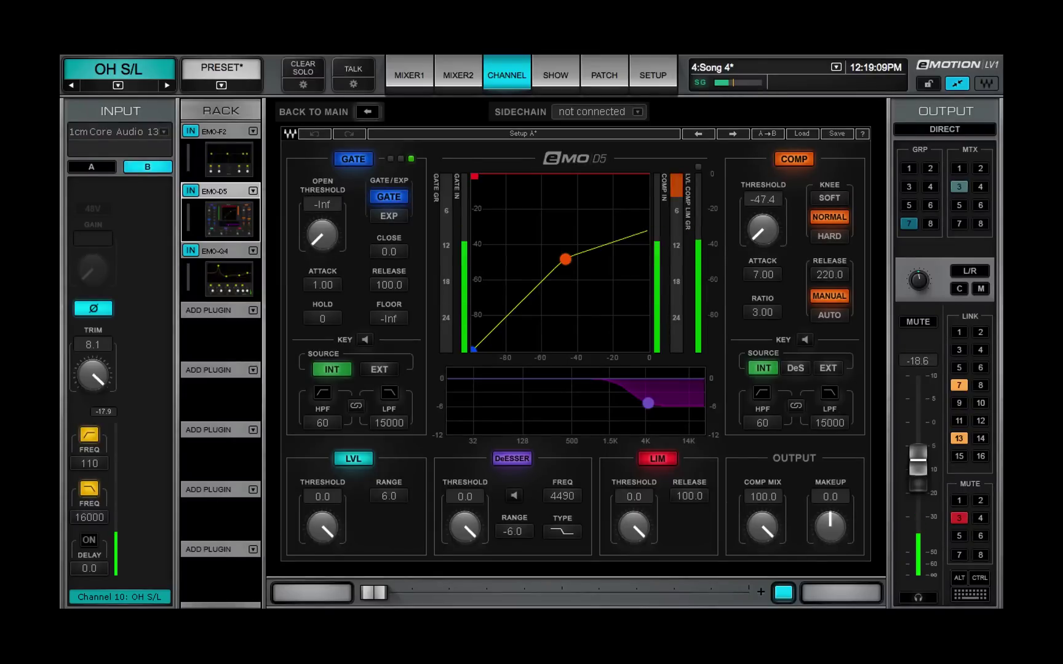
left_click(409, 74)
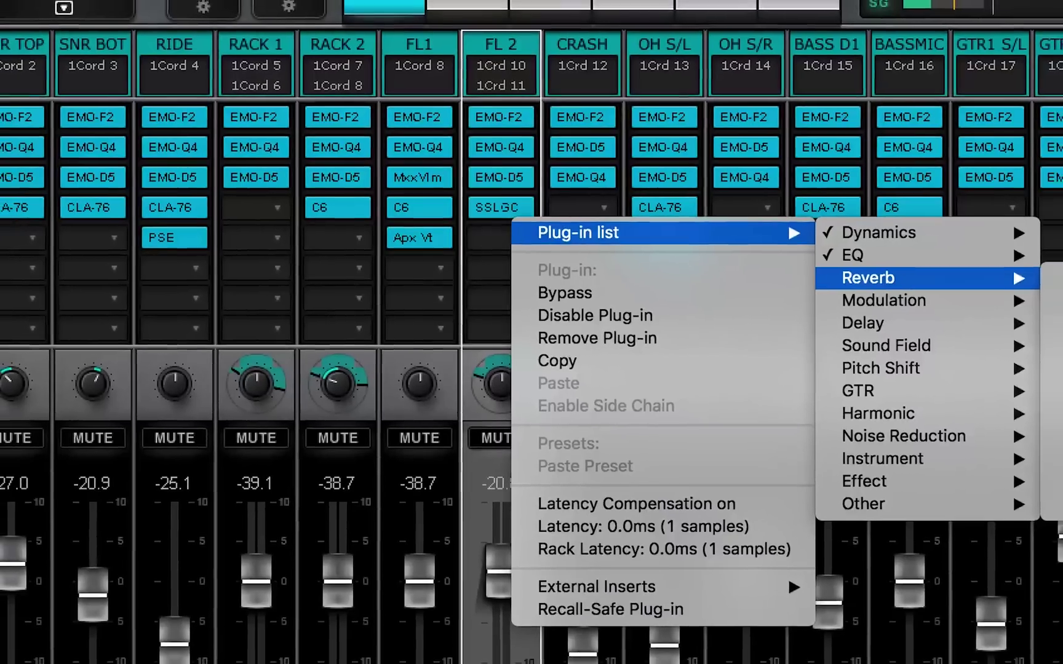
- Pick Reverb > RVerb from the plug-in list for FL 2's fourth insert slot
mouse_move(897, 279)
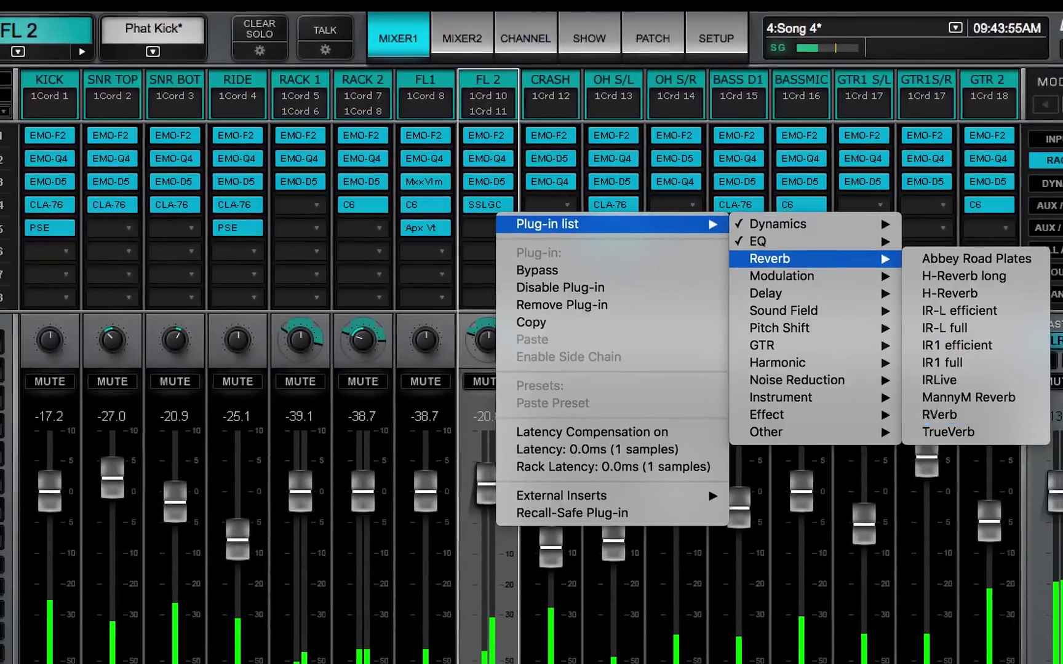
left_click(957, 422)
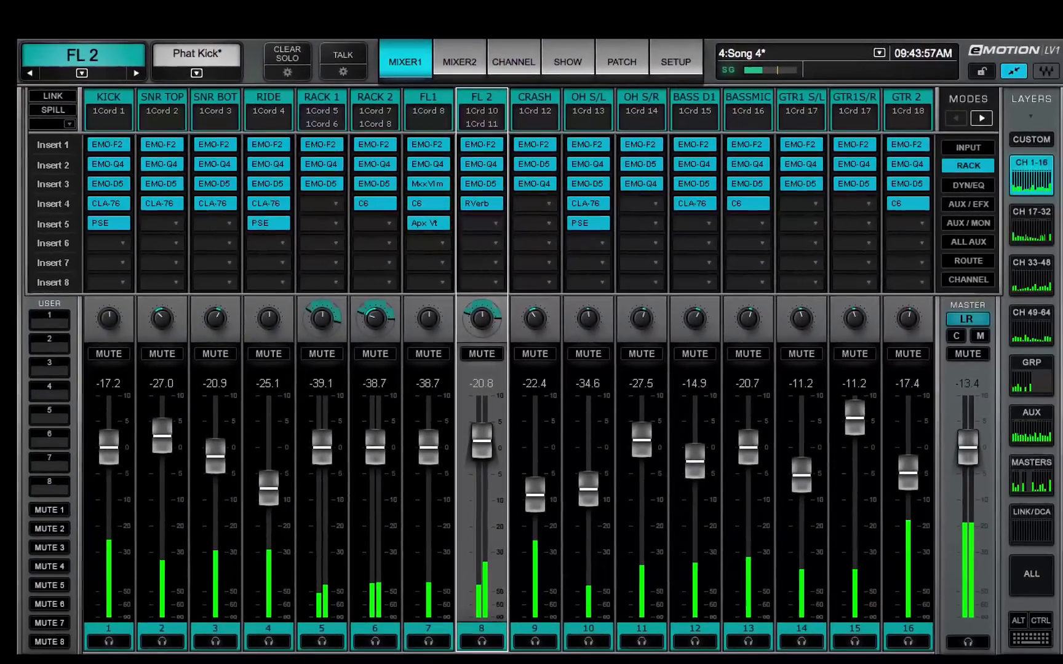